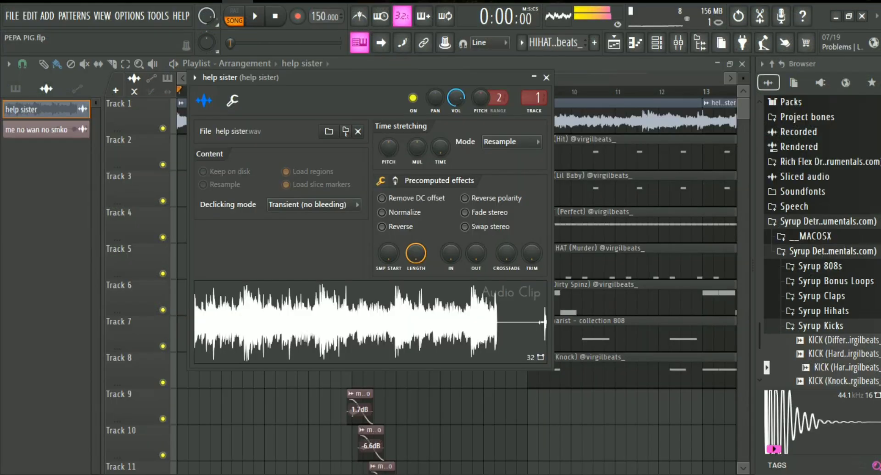
Step: Move the help sister clip settings window aside, then stop the CLAP (Hit) playback and return to the playlist
left_click_drag(367, 77, 380, 113)
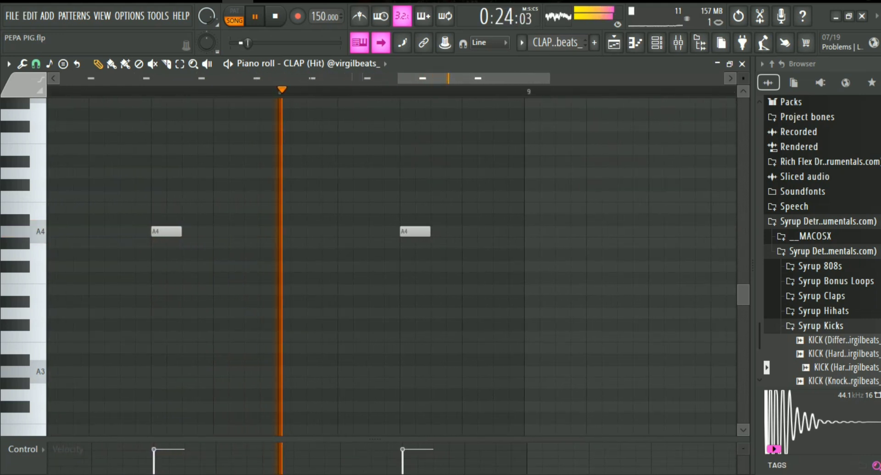
key("space")
key("F5")
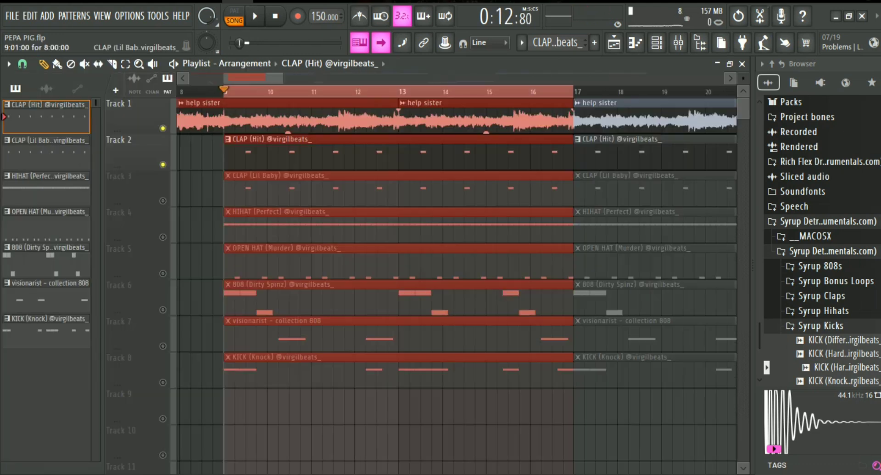
Step: Unmute the CLAP (Lil Baby) track and audition the section with that pattern's notes shown in the piano roll
left_click(163, 201)
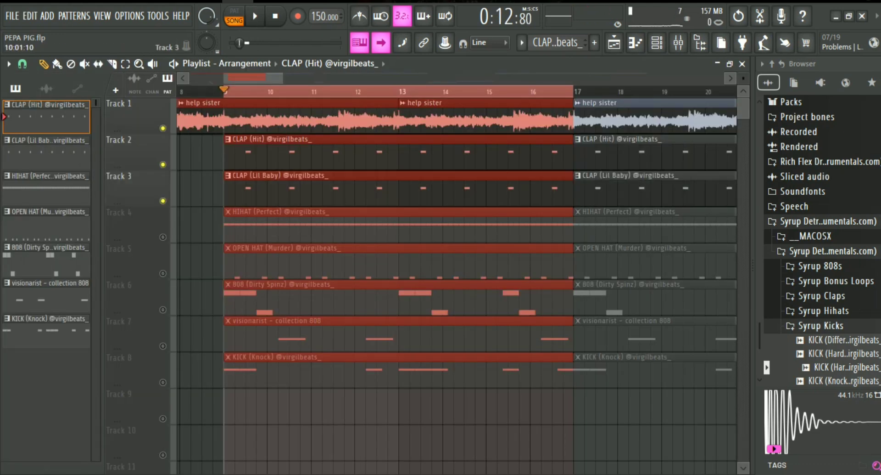
key("F7")
key("space")
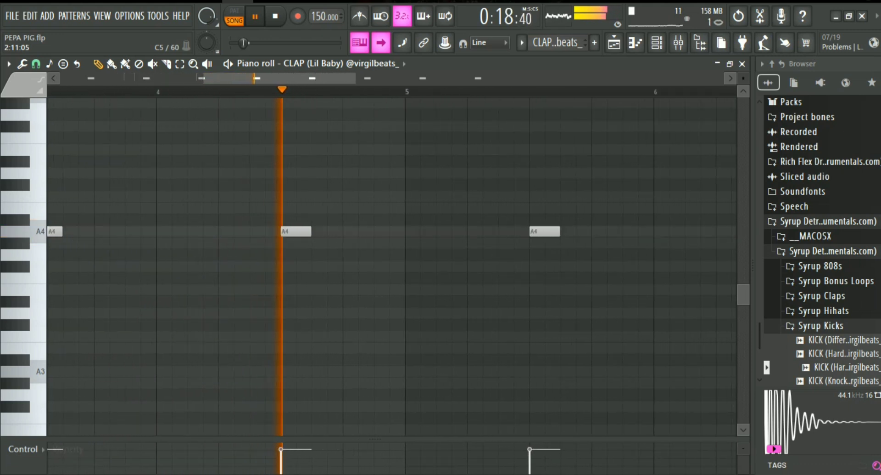
key("space")
key("F7")
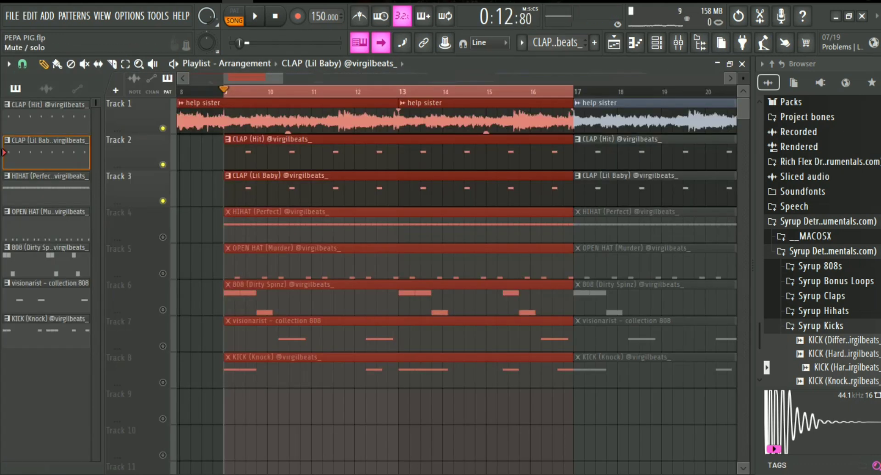
Step: Unmute the HIHAT (Perfect) track, check its mixer insert, and play the section with its notes shown in the piano roll
left_click(163, 237)
double_click(281, 231)
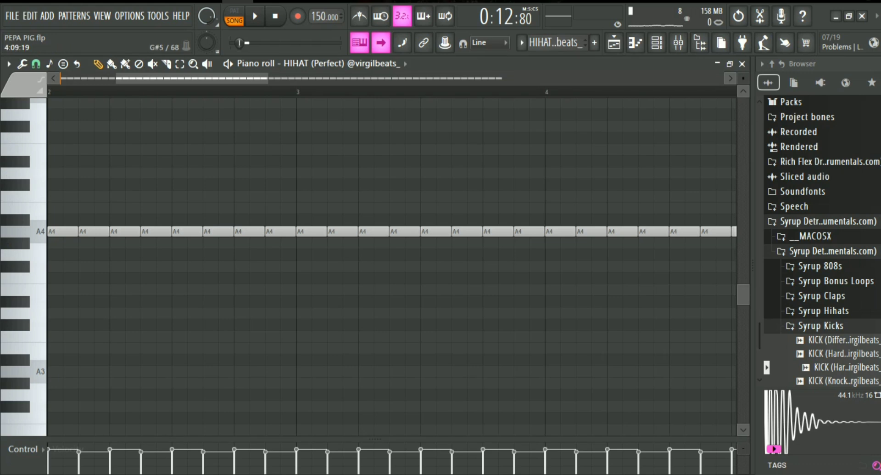
left_click(678, 42)
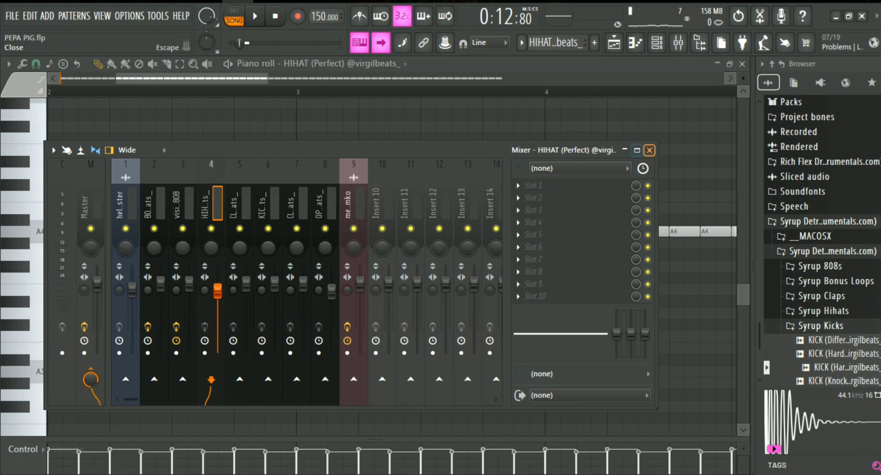
left_click(649, 151)
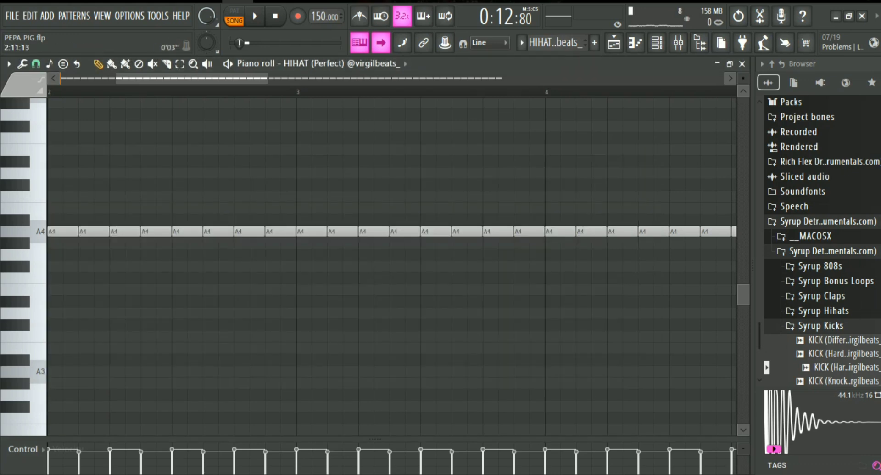
key("space")
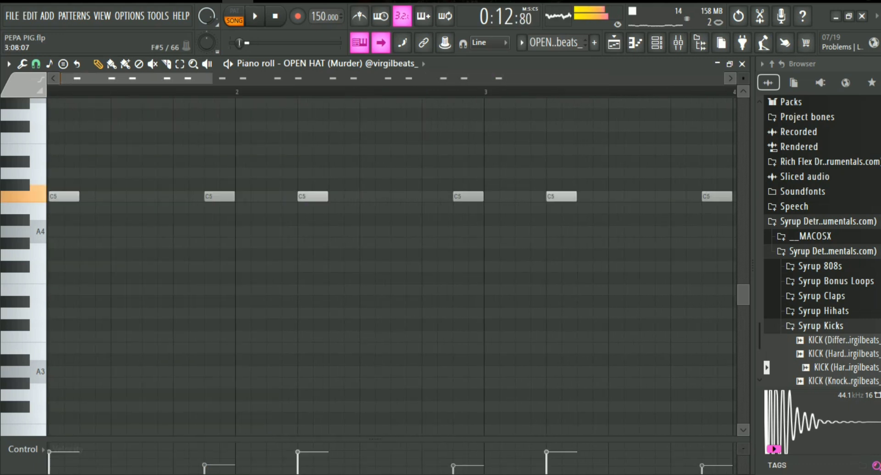
Step: Inspect the Fruity soft clipper on the 808 (Dirty Spinz) mixer insert, then close the effect and the mixer
key("F9")
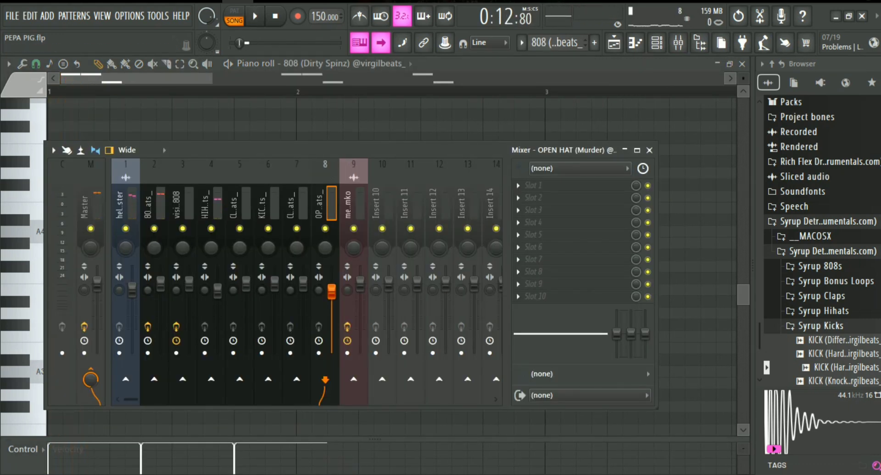
left_click(577, 185)
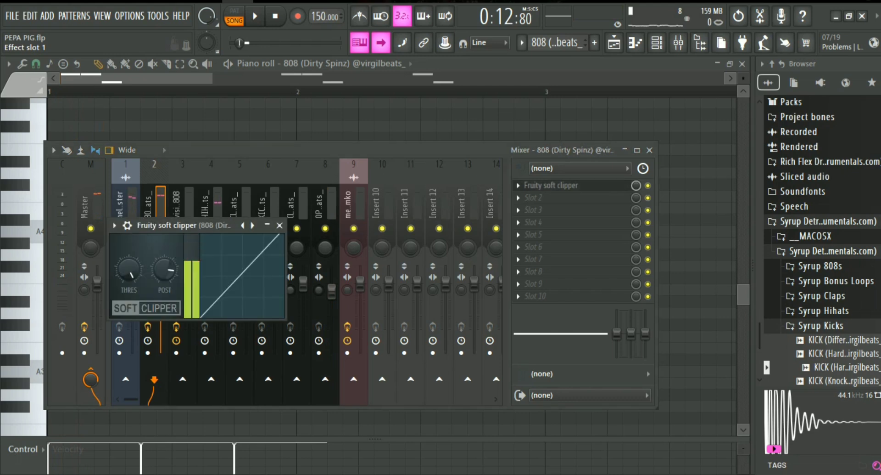
left_click_drag(184, 225, 330, 225)
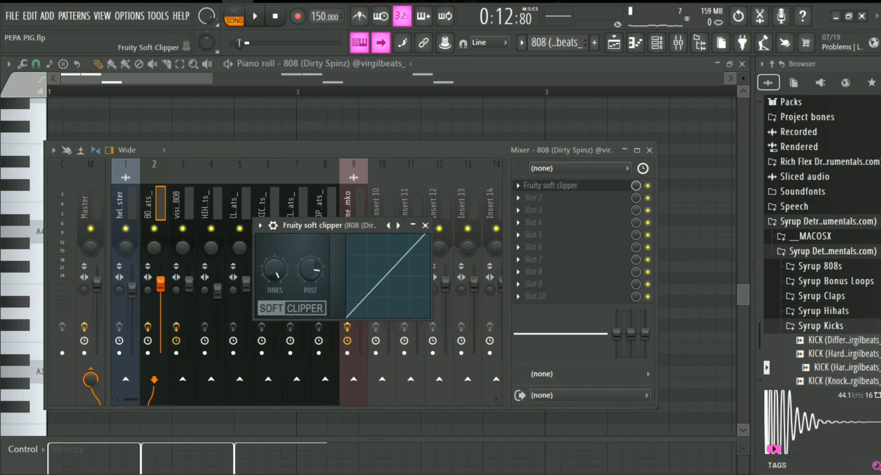
left_click(426, 225)
left_click(649, 150)
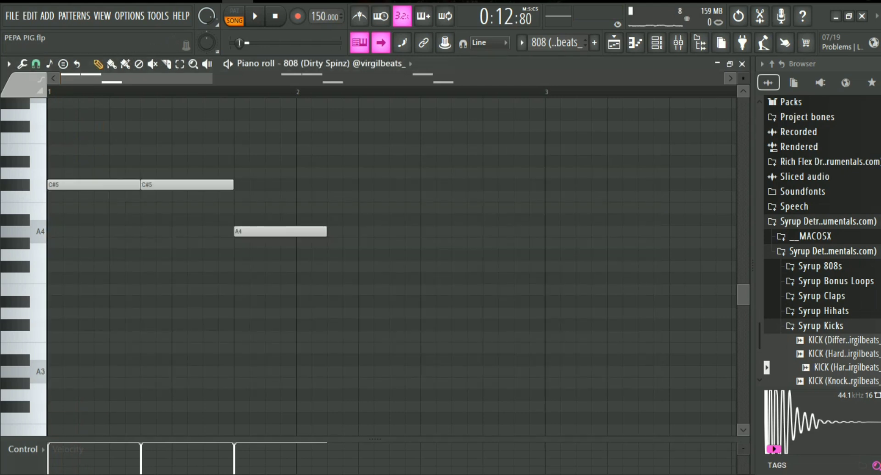
Step: Audition the section with the 808 (Dirty Spinz) notes shown, then stop playback and return to the playlist
key("space")
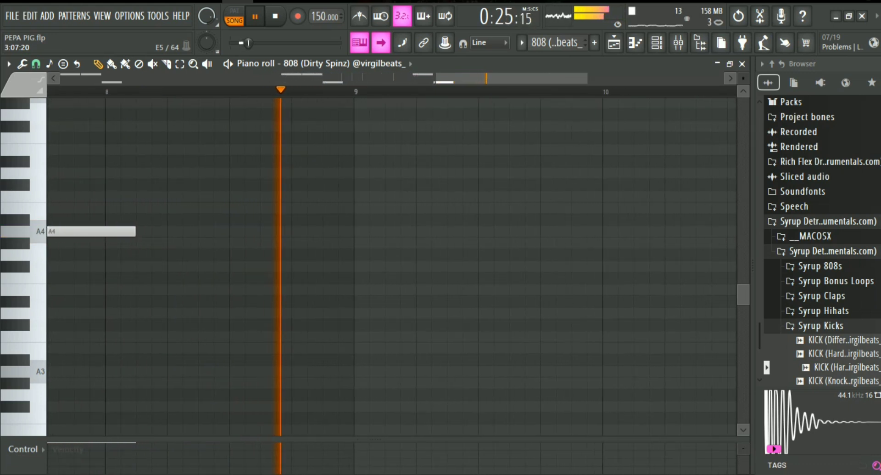
key("space")
key("F5")
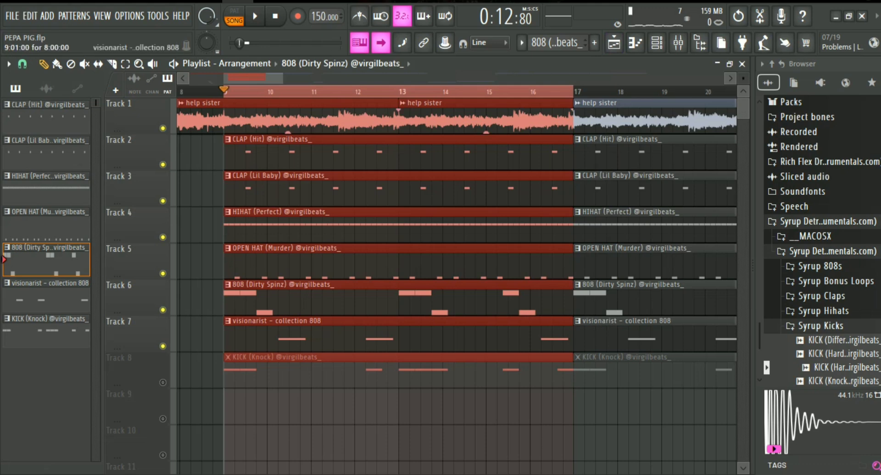
Step: Examine the visionarist - collection 808 notes and its soft clipper, WaveShaper and parametric EQ 2 effects, then play the section
double_click(276, 336)
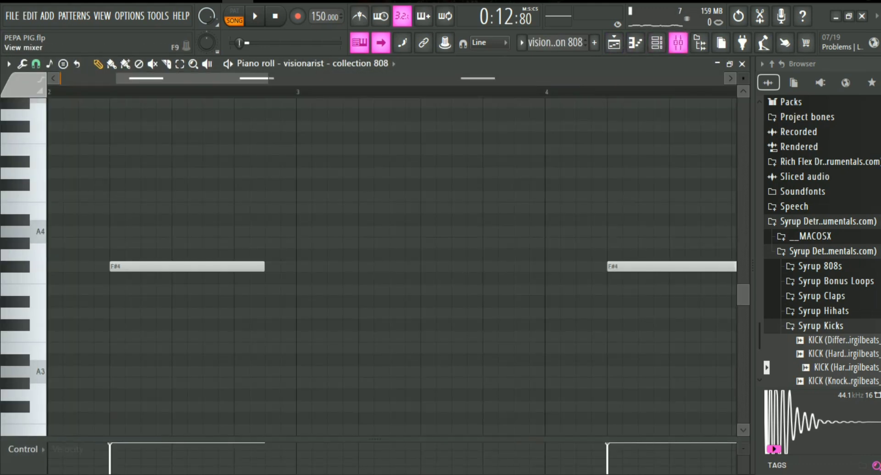
left_click(678, 43)
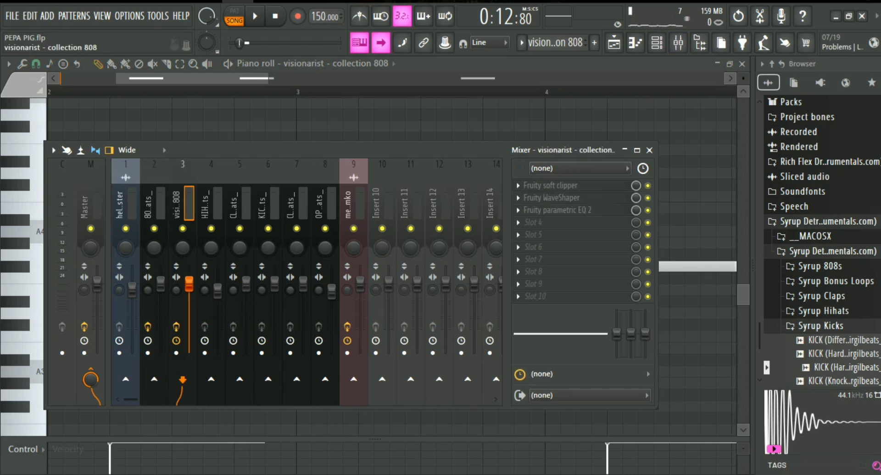
left_click(551, 185)
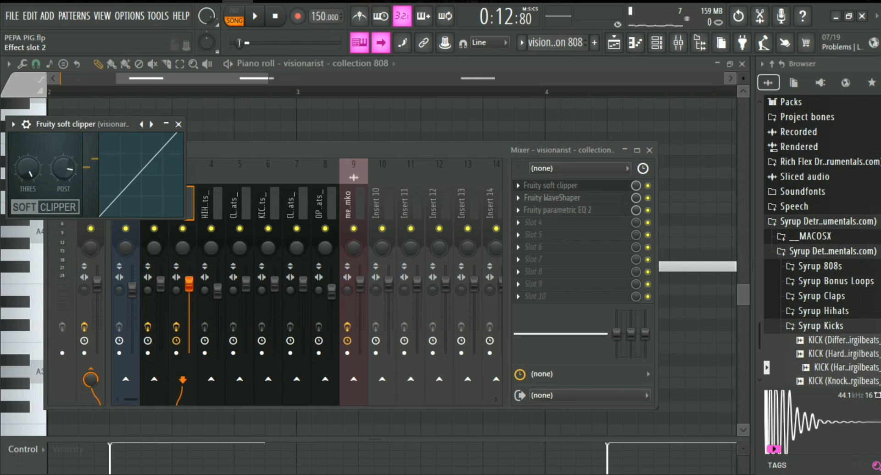
left_click(552, 198)
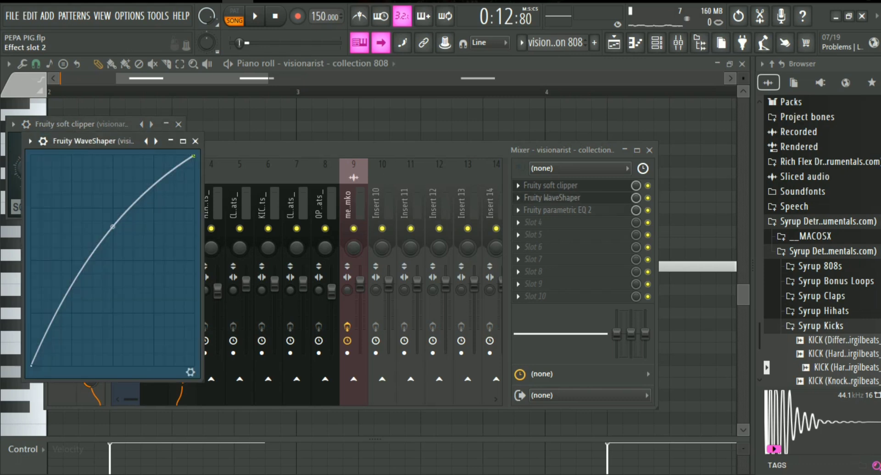
left_click(558, 210)
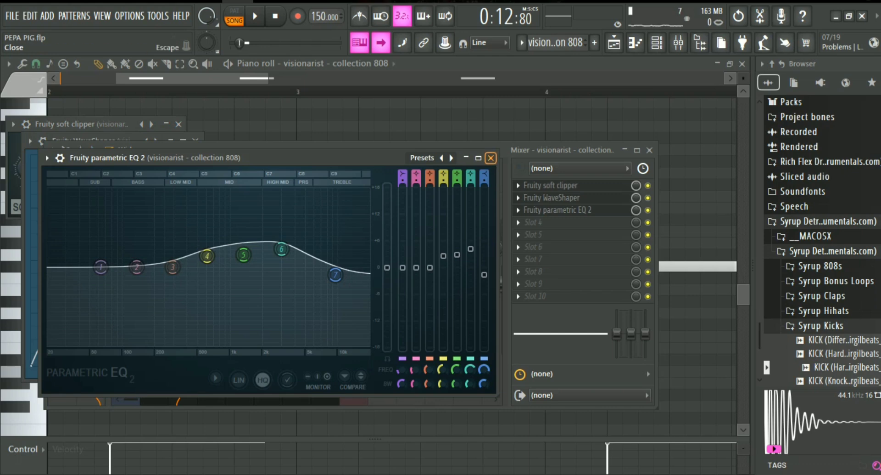
left_click(491, 158)
left_click(491, 137)
key("space")
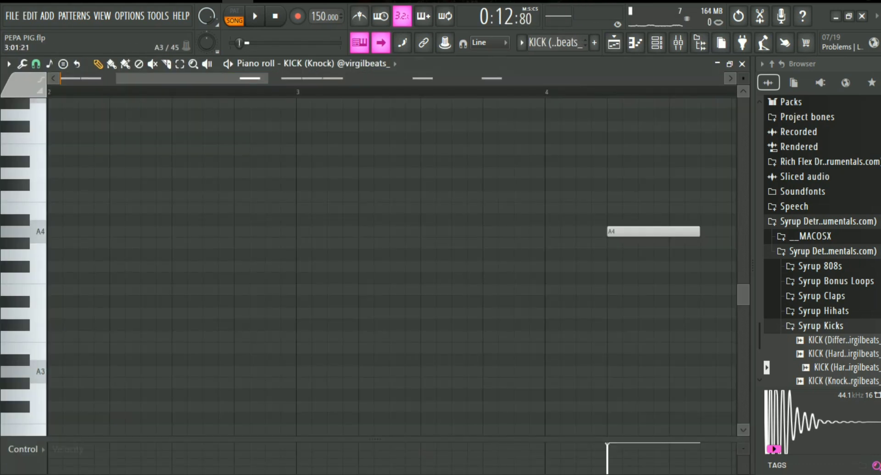
Step: Audition the section with the KICK (Knock) pattern, then briefly play the arrangement from the start of the song and stop it
key("space")
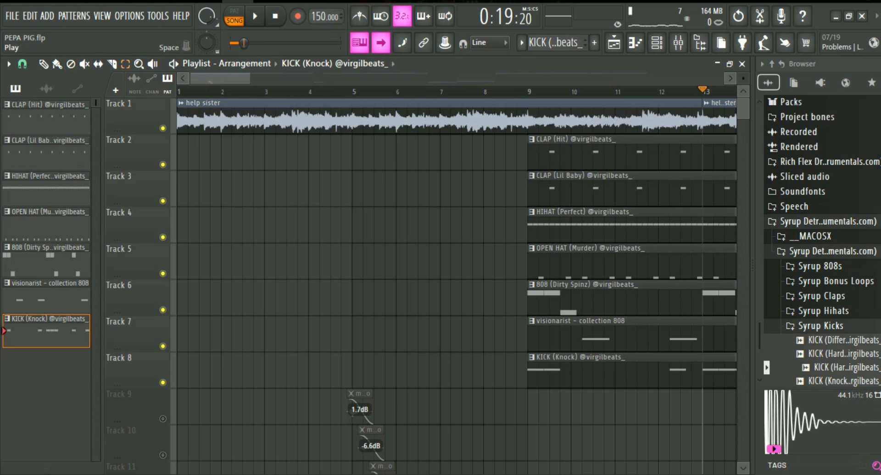
key("space")
key("space")
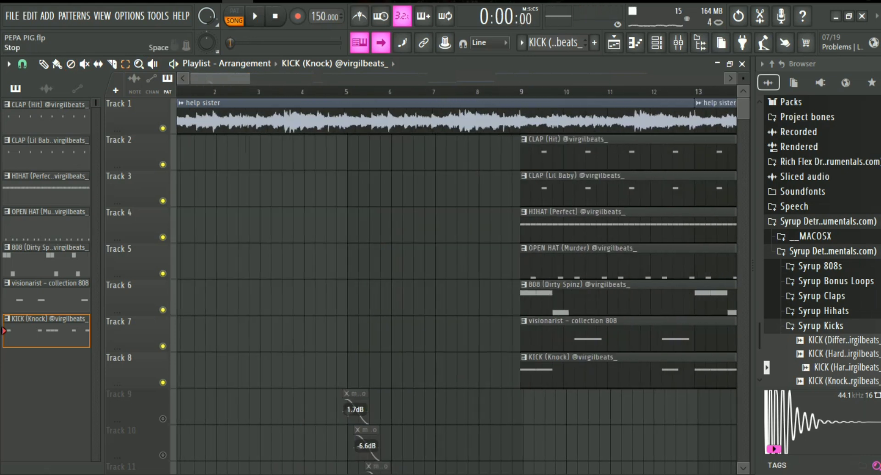
key("space")
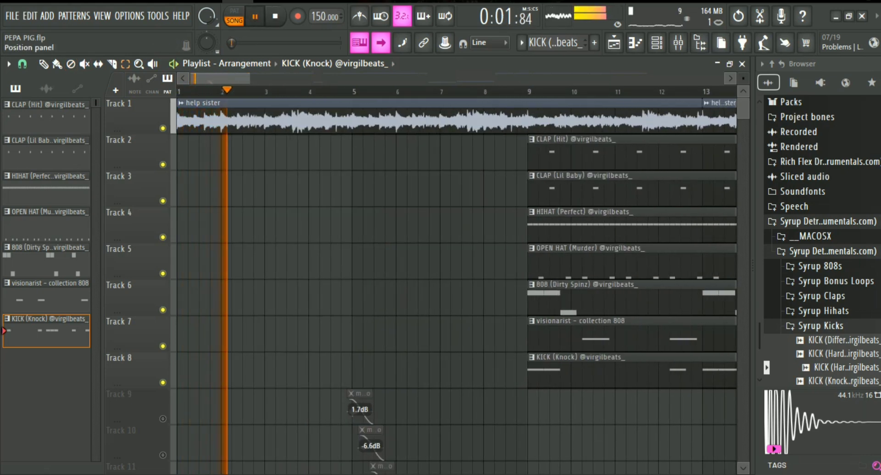
key("space")
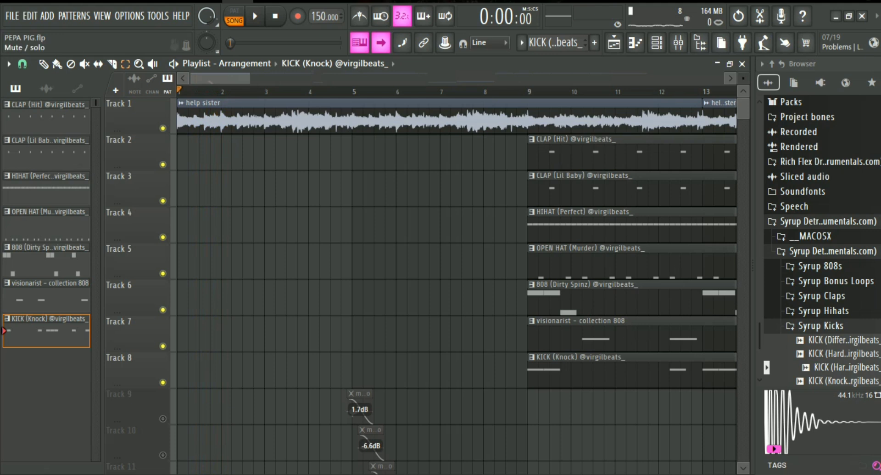
Step: Unmute the vocal clips on tracks 9, 10 and 11 and play the full arrangement from the beginning
double_click(138, 442)
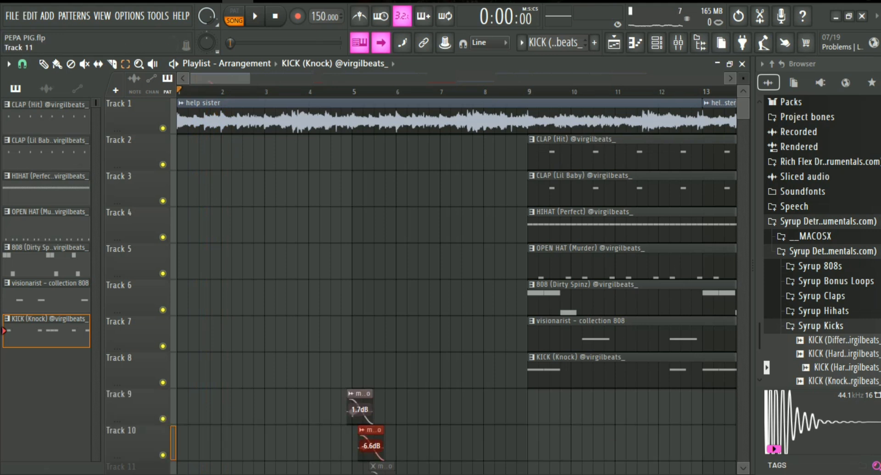
scroll(458, 285, "right", 1)
scroll(457, 285, "down", 2)
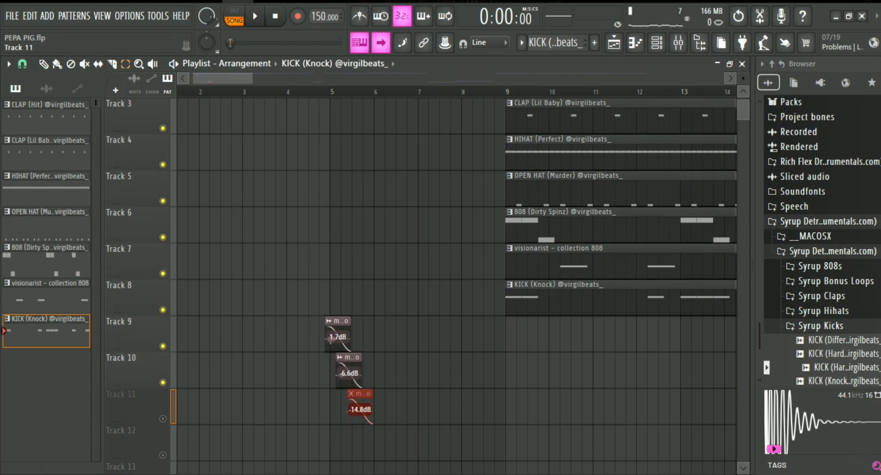
scroll(458, 284, "up", 2)
key("space")
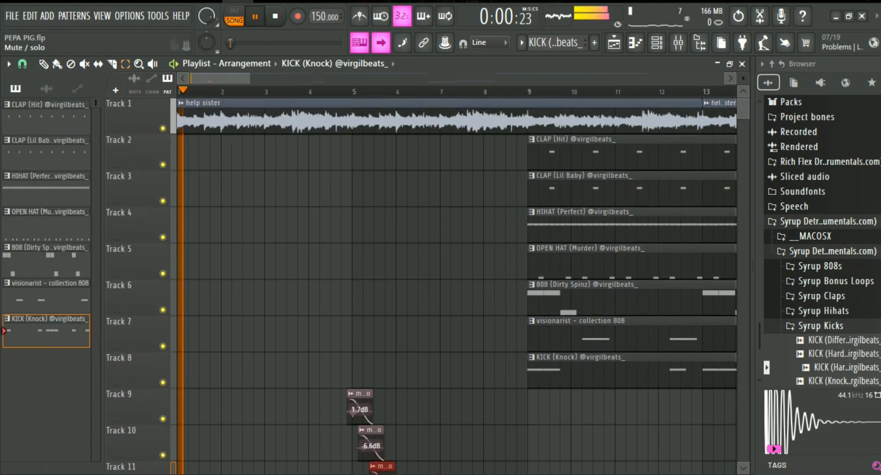